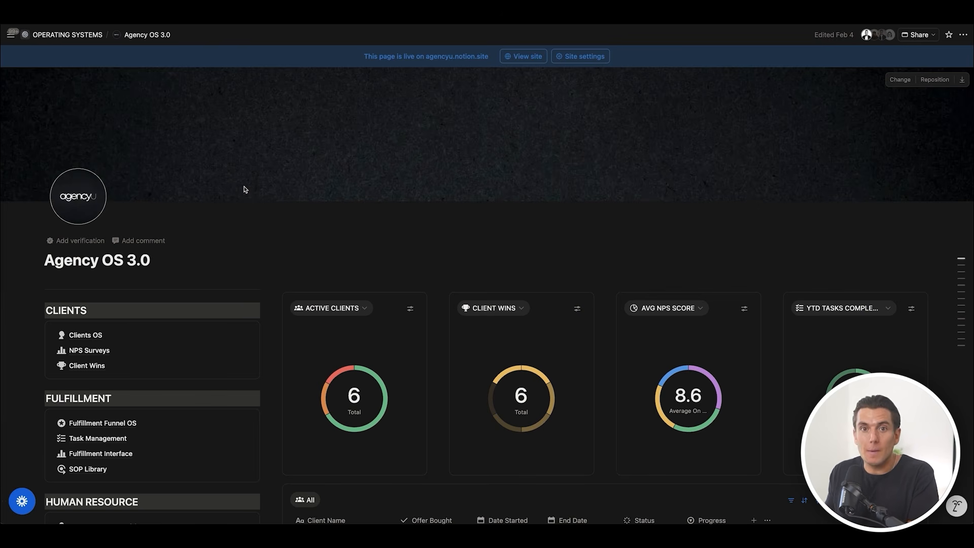
Step: Open the Fulfillment Funnel OS page from the Agency OS 3.0 dashboard and review its projects and content tasks
scroll(245, 189, down, 2)
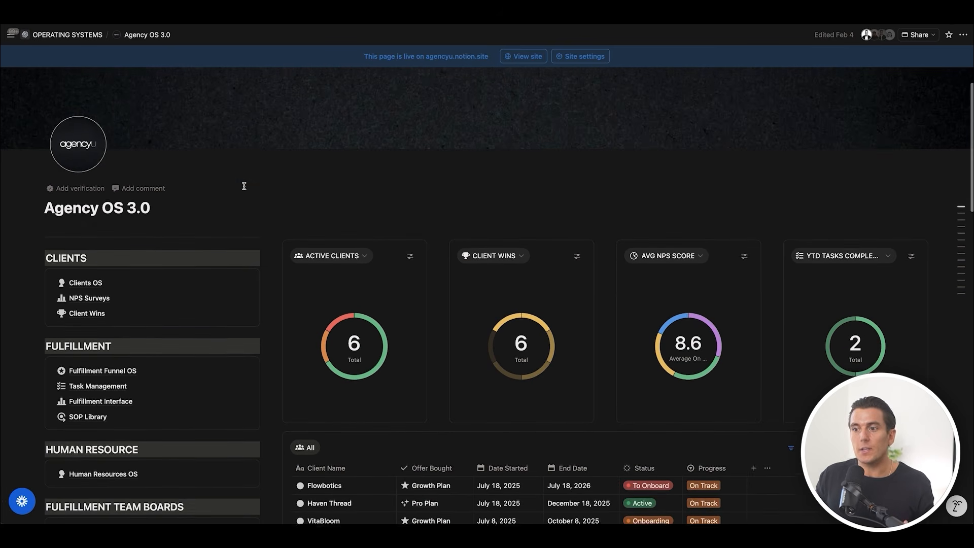
scroll(244, 188, down, 3)
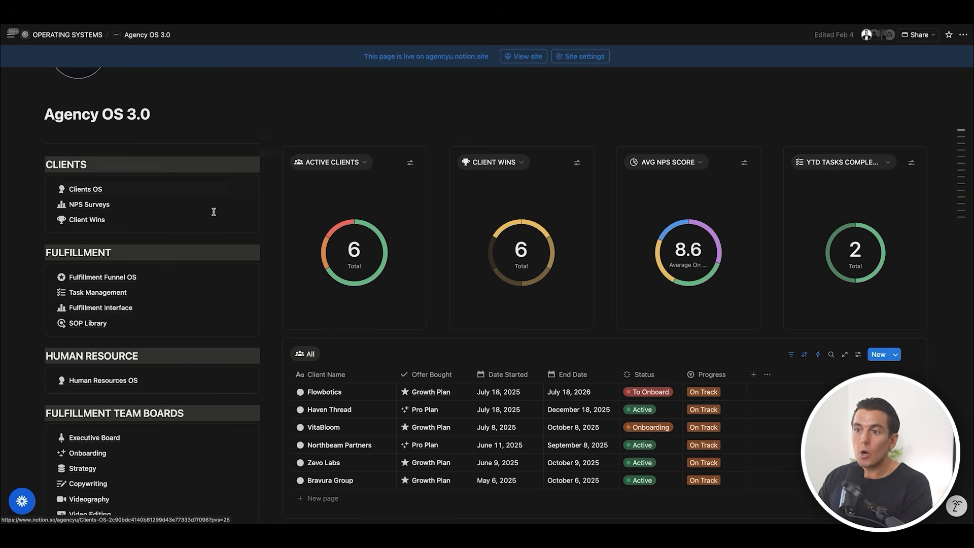
click(116, 278)
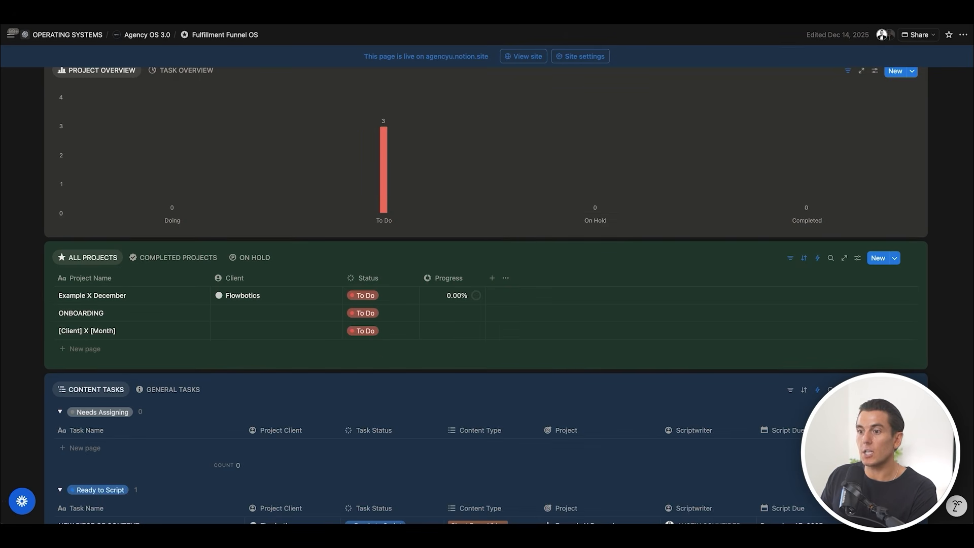
scroll(300, 198, down, 4)
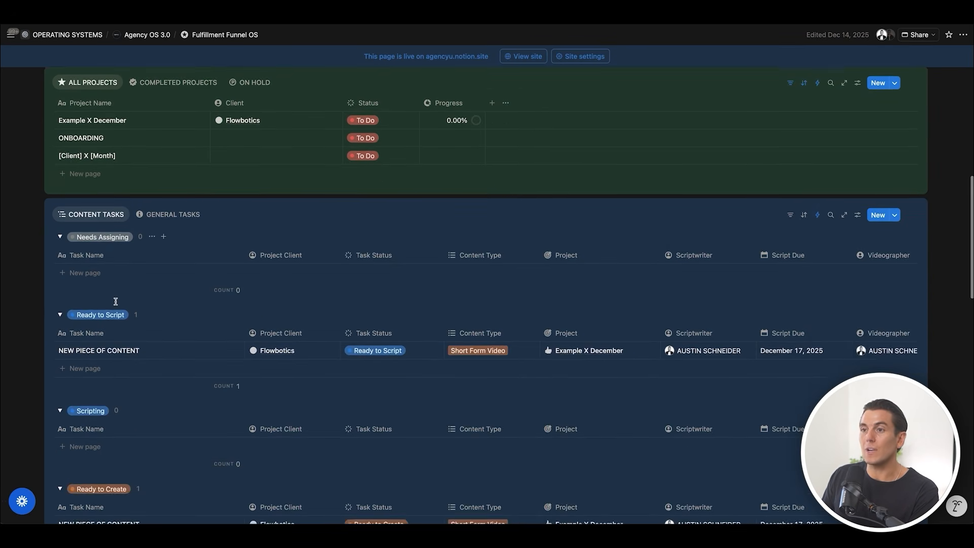
scroll(116, 301, down, 4)
scroll(116, 302, up, 6)
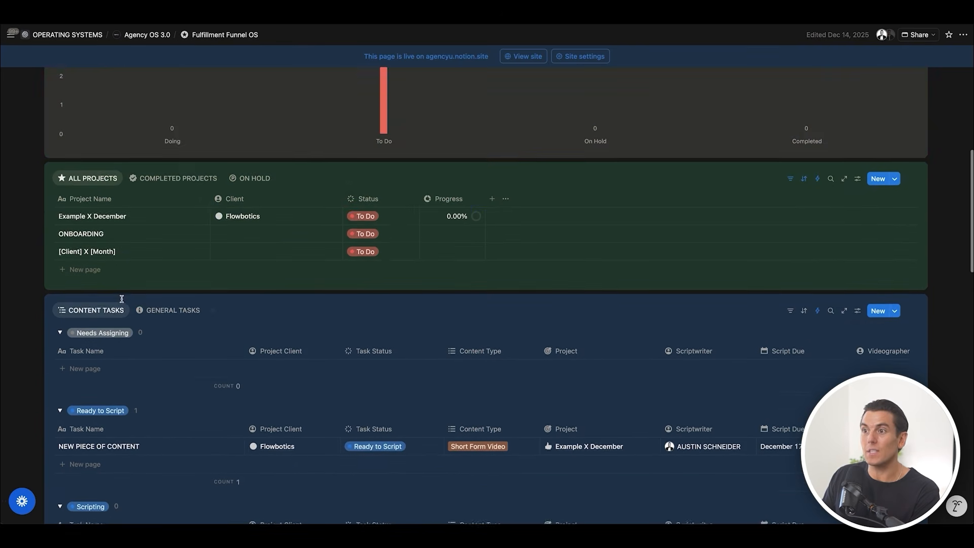
scroll(121, 299, up, 1)
Step: Return to the Agency OS 3.0 dashboard and open the Video Editing board among the fulfillment team boards
click(33, 15)
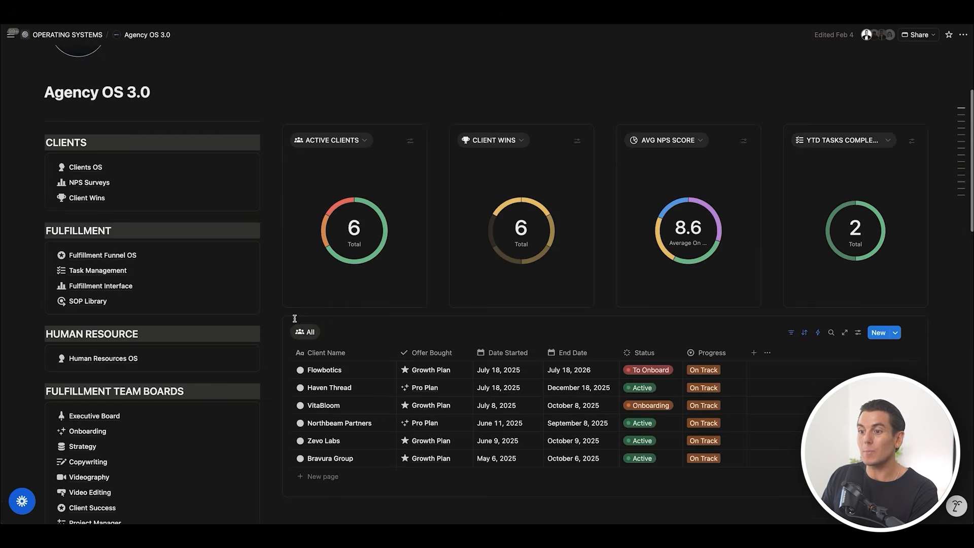
scroll(295, 319, down, 3)
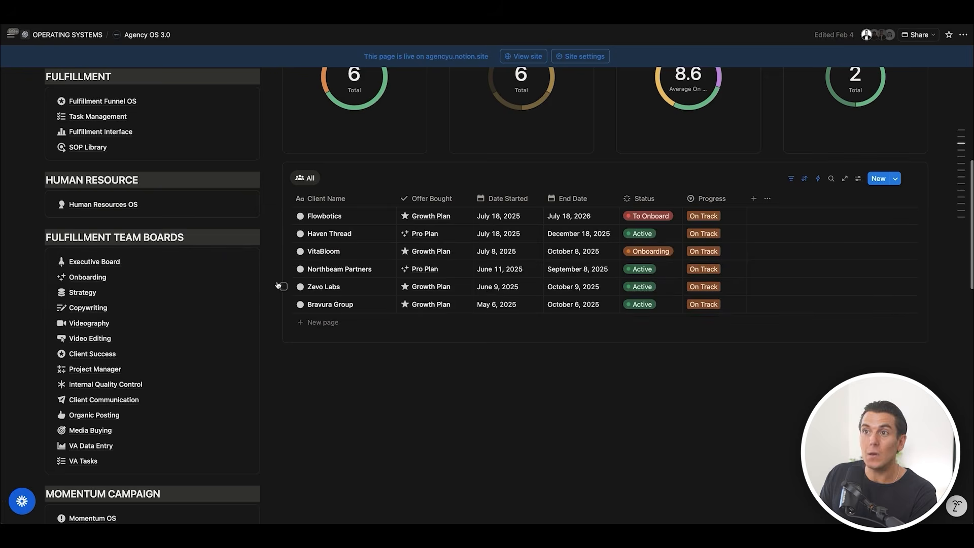
scroll(278, 284, down, 1)
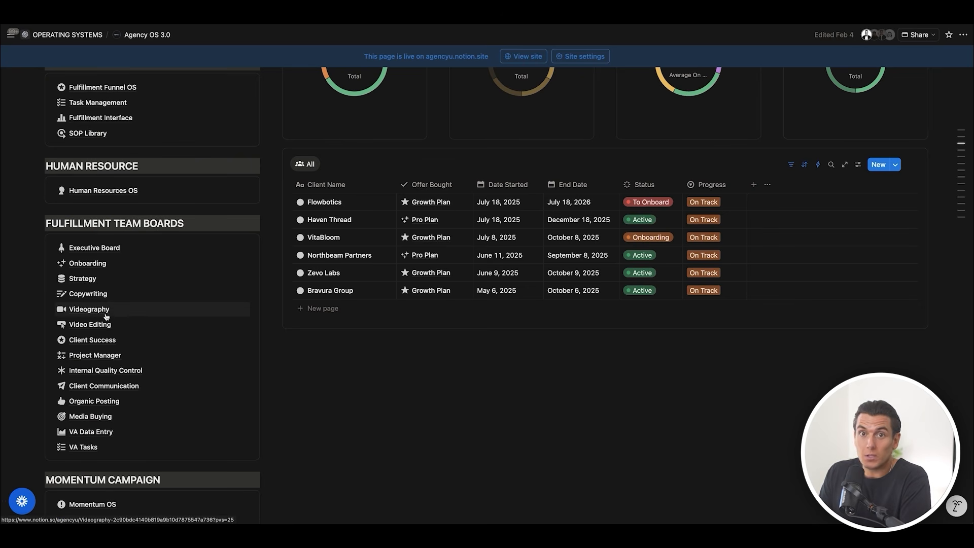
mouse_move(92, 328)
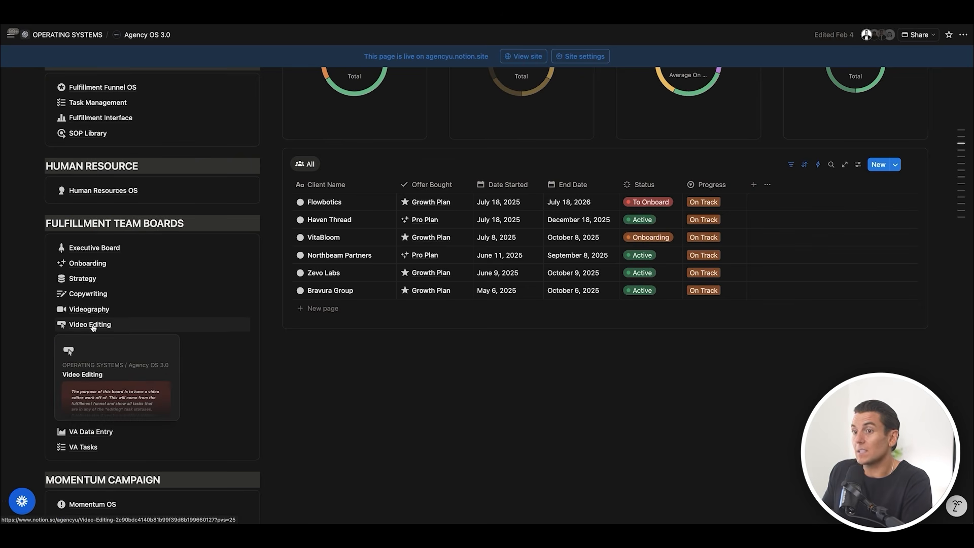
click(93, 325)
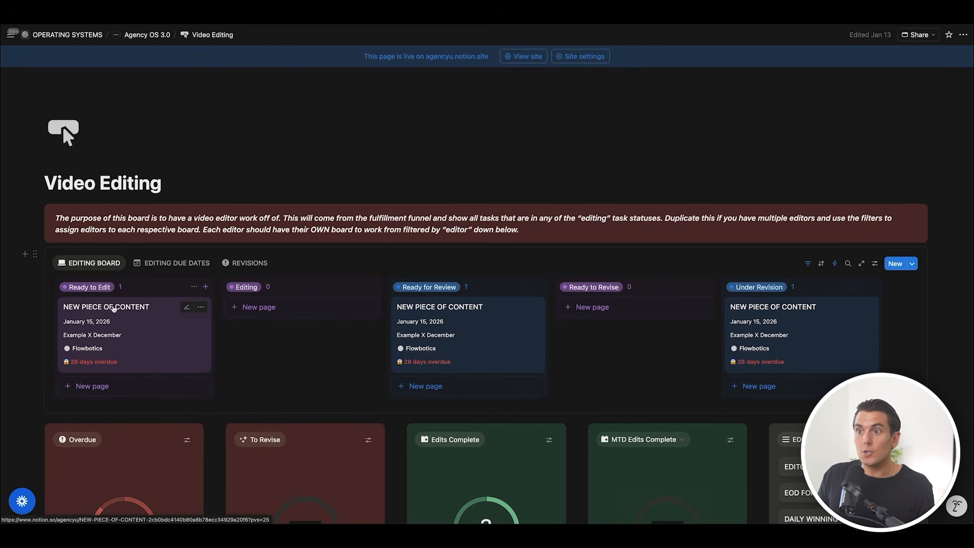
Step: Go back to Agency OS 3.0 and open the Internal Quality Control board to examine its content approvals
click(147, 35)
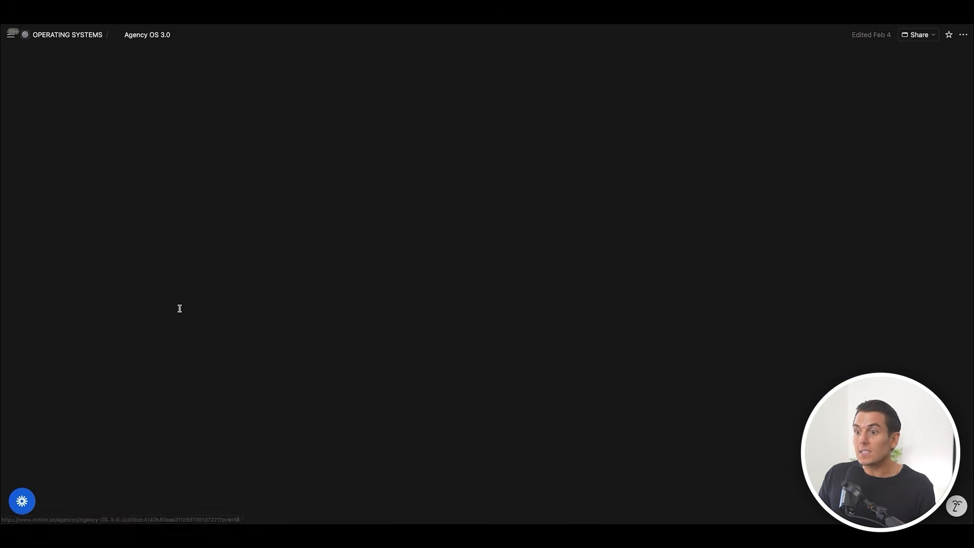
scroll(173, 315, down, 5)
click(122, 385)
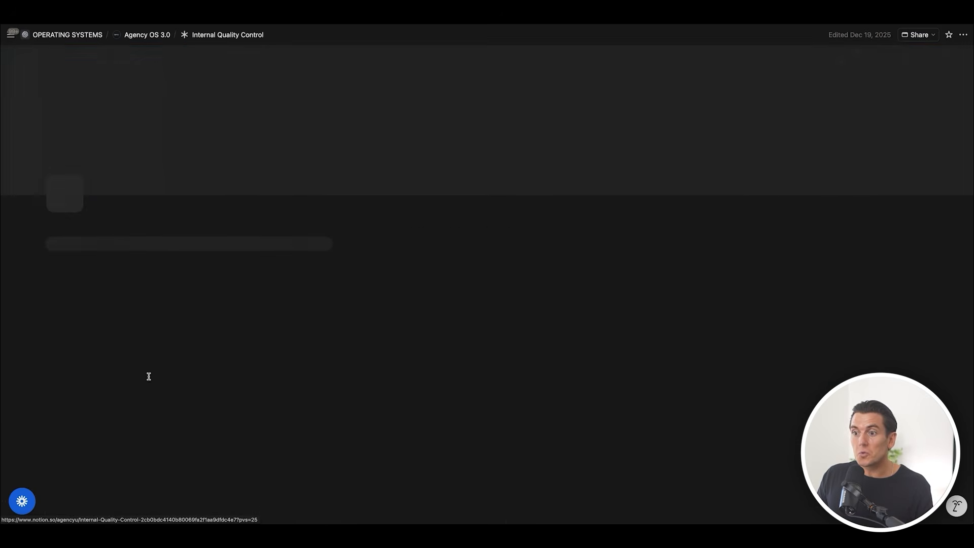
scroll(152, 376, down, 4)
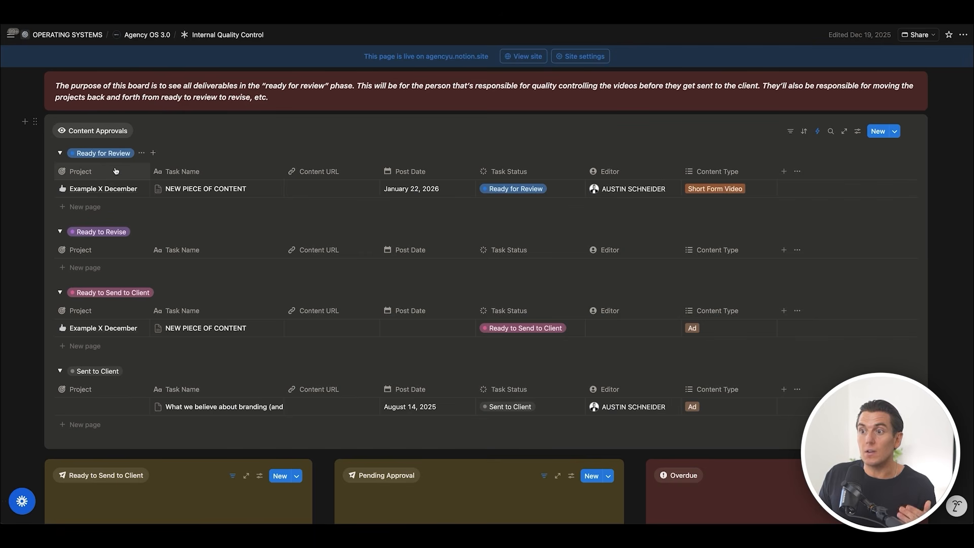
scroll(117, 173, up, 4)
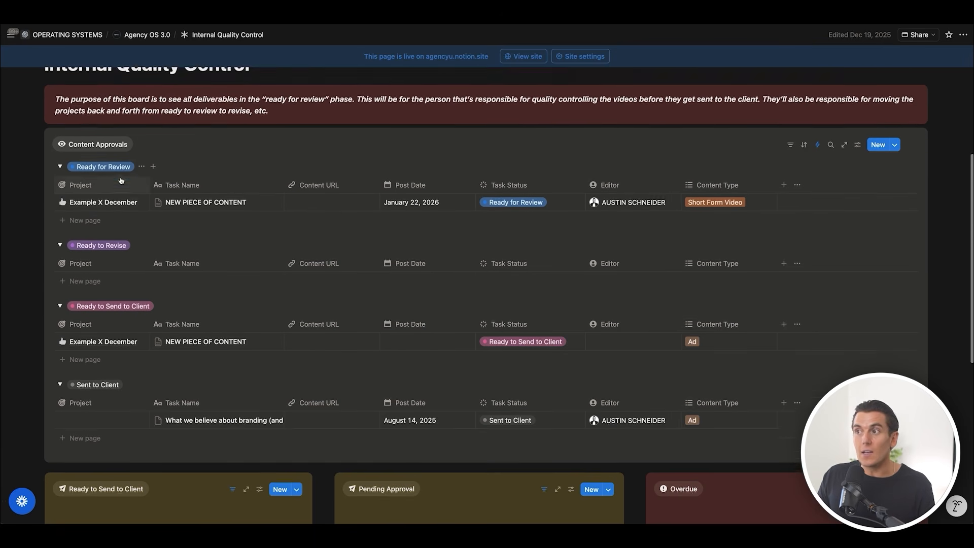
Step: Go back to Agency OS 3.0 and open the Copywriting board to view the tasks in the scriptwriting phase
click(156, 40)
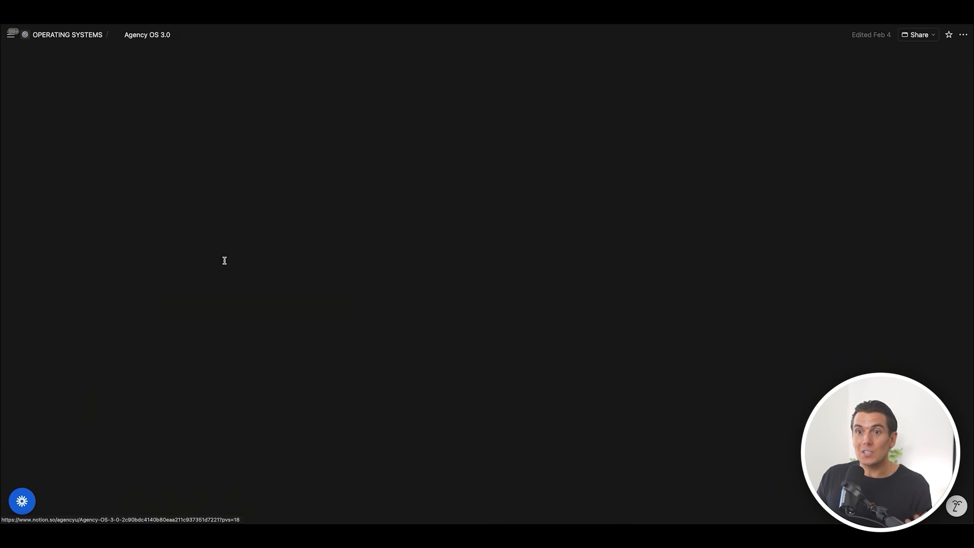
scroll(223, 258, down, 3)
scroll(224, 259, down, 2)
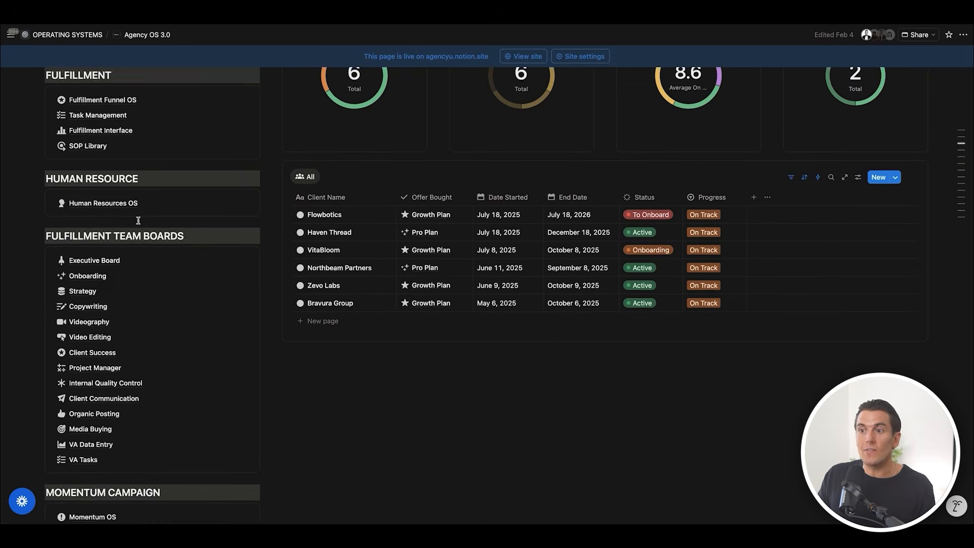
click(94, 276)
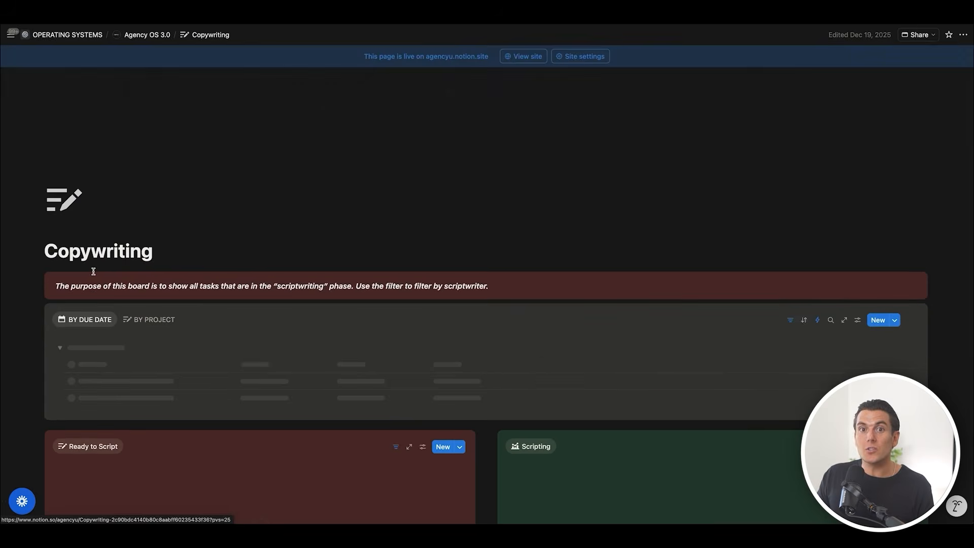
scroll(96, 273, down, 2)
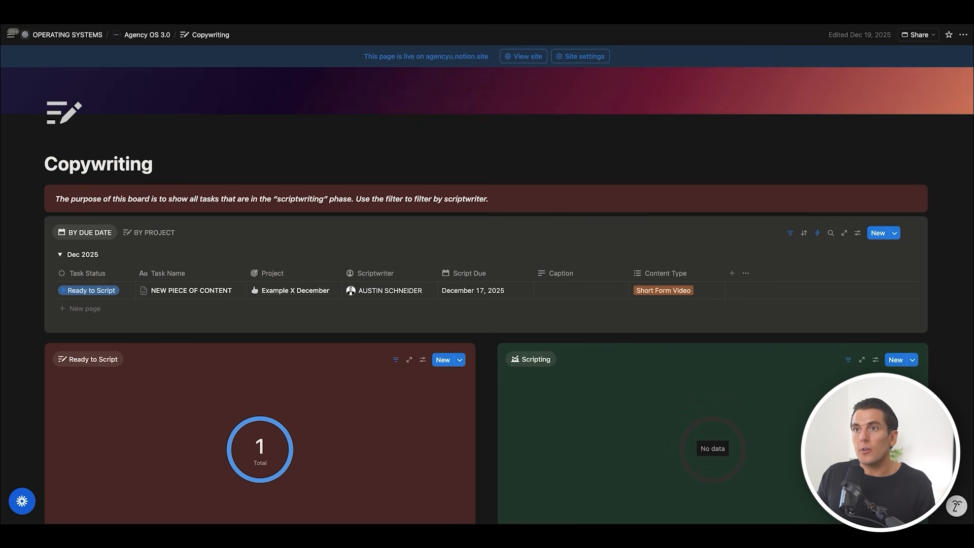
Step: From the Agency OS 3.0 client list, open the Haven Thread record and review its client, success, fulfillment and billing properties
key(super+[)
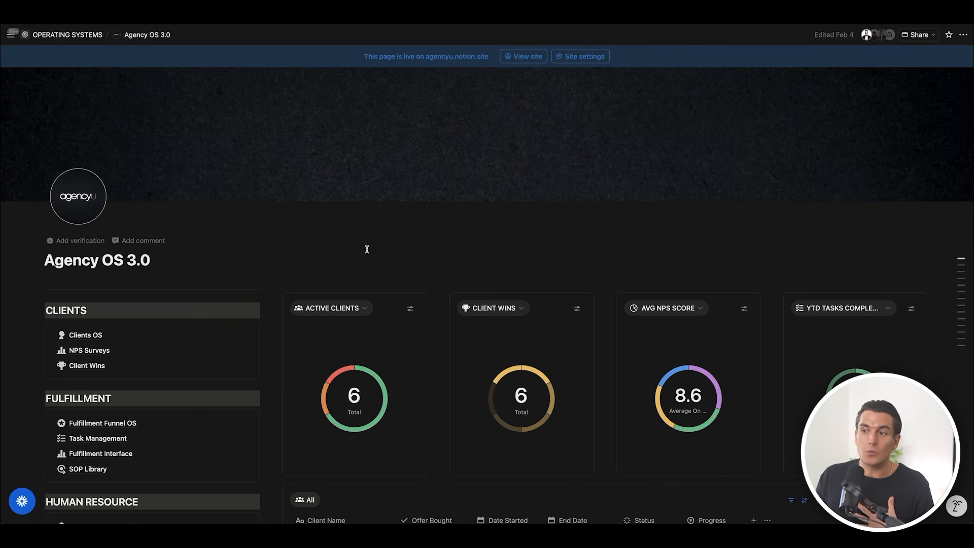
scroll(368, 247, down, 1)
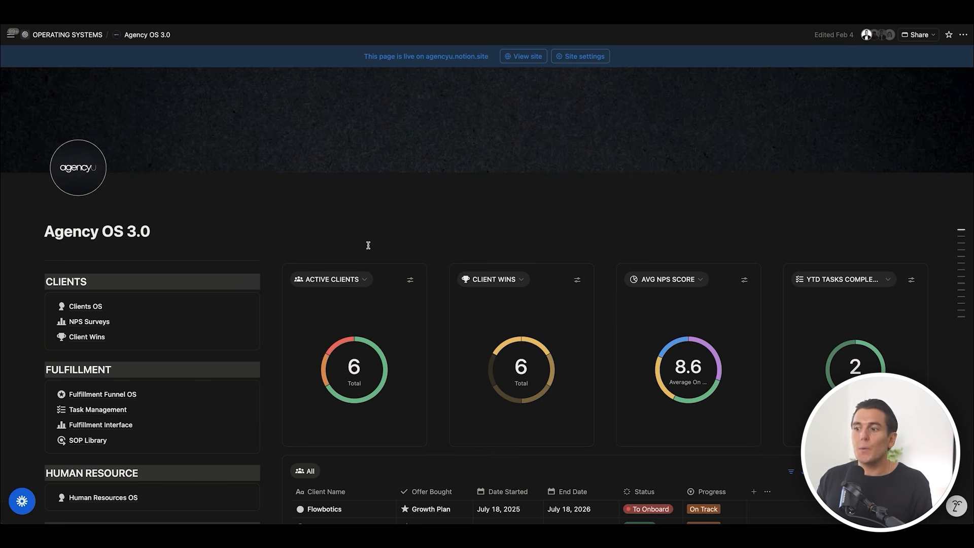
scroll(368, 249, down, 5)
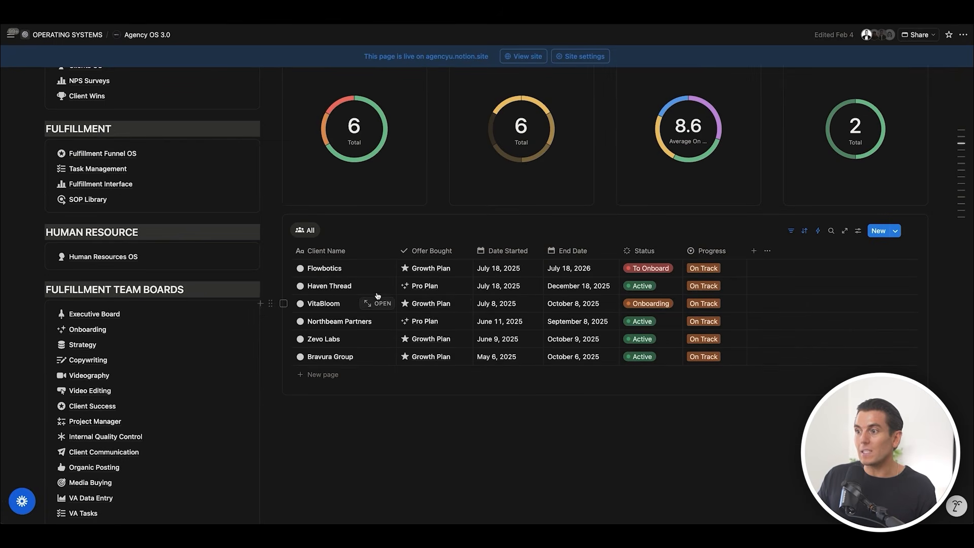
click(378, 286)
scroll(446, 319, down, 10)
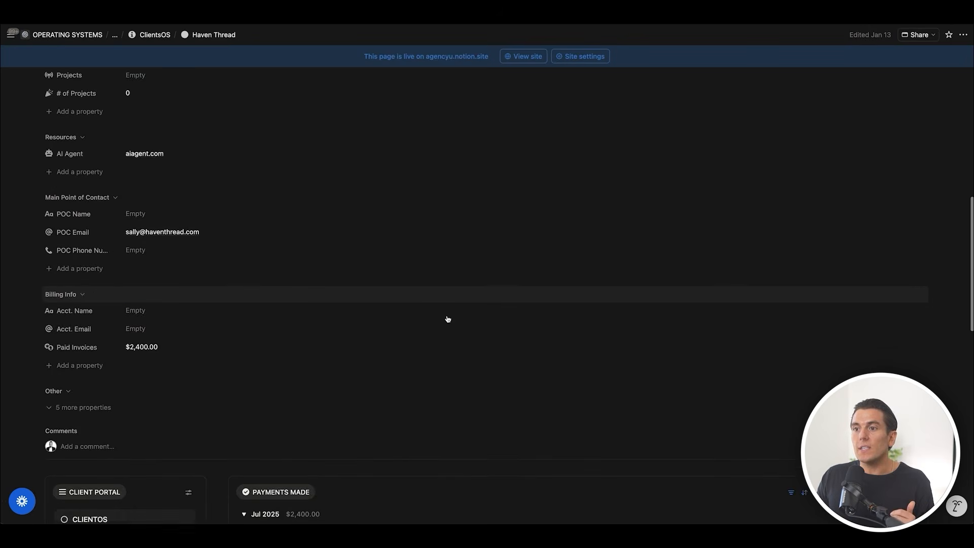
scroll(448, 319, up, 6)
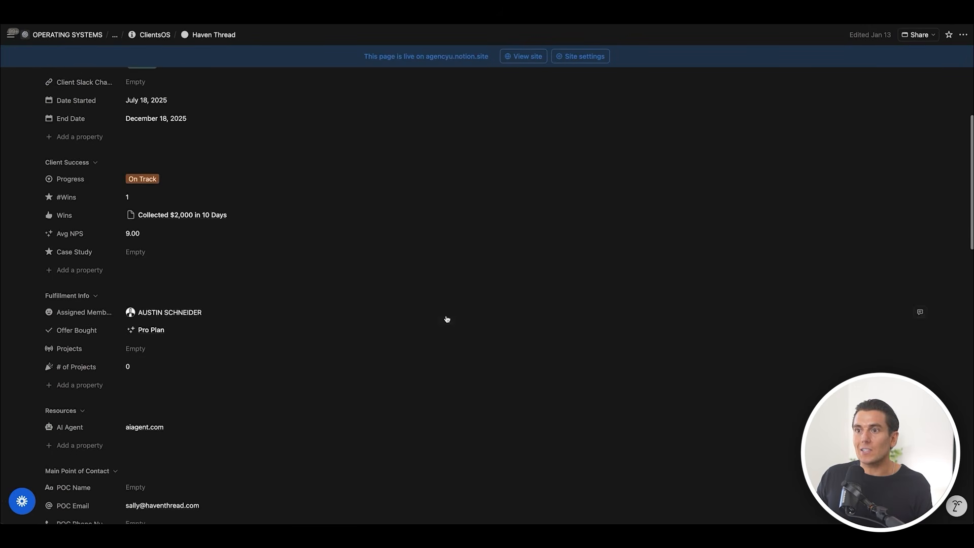
scroll(447, 319, up, 2)
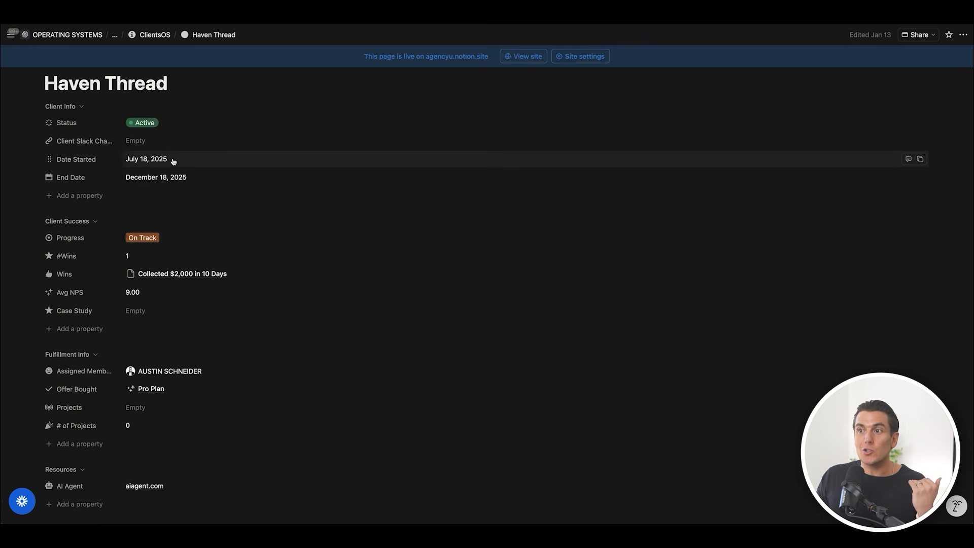
scroll(173, 162, down, 2)
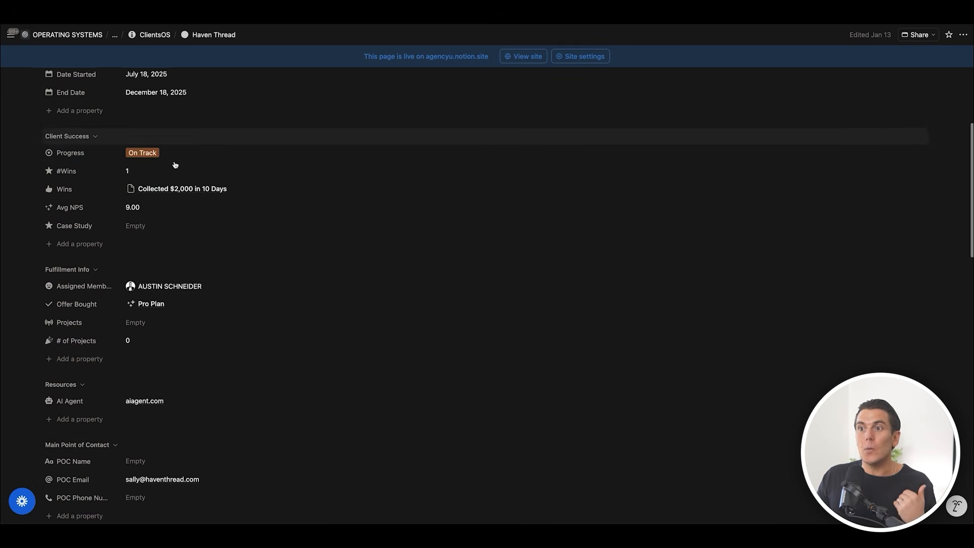
scroll(205, 208, down, 10)
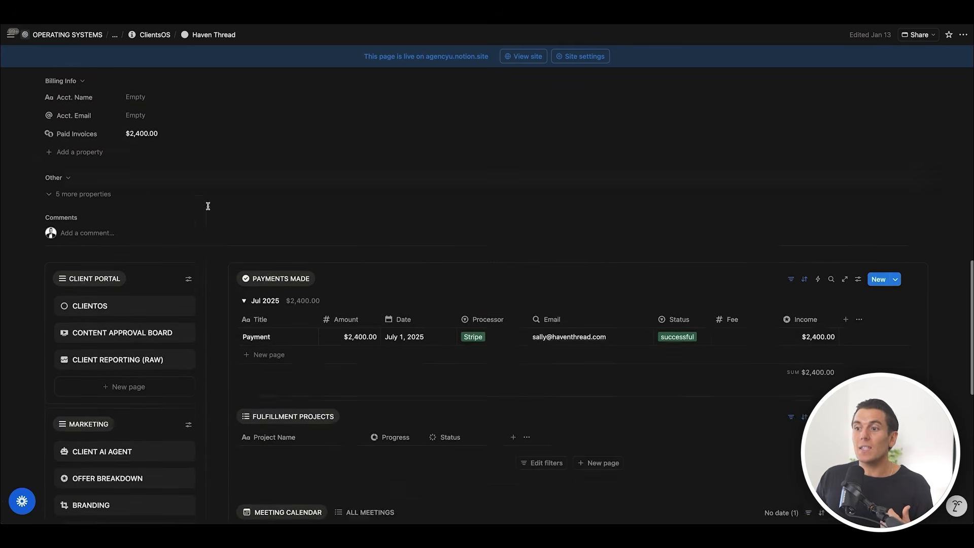
Step: Open the CLIENTOS client portal linked in the Haven Thread record and look over its approval and leads sections
scroll(208, 206, down, 5)
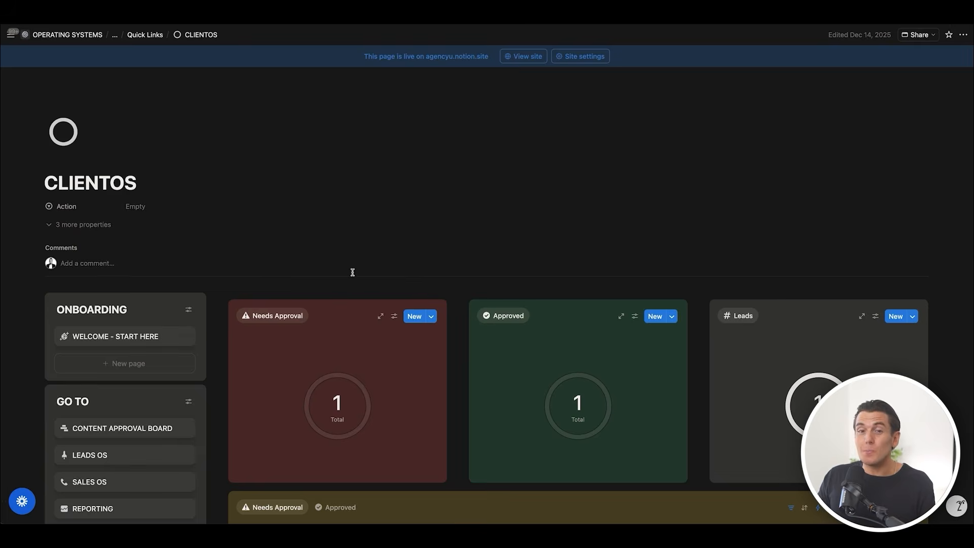
scroll(361, 287, down, 2)
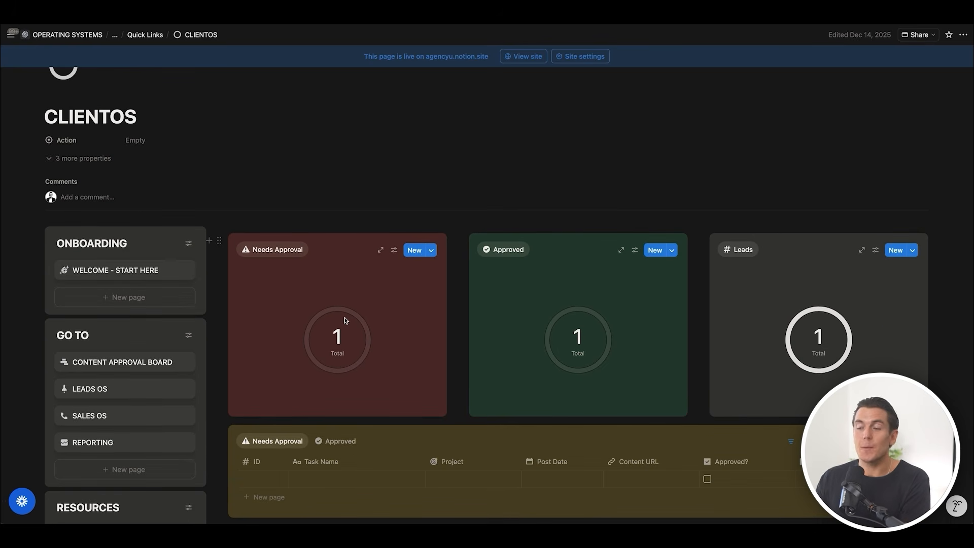
scroll(343, 314, down, 1)
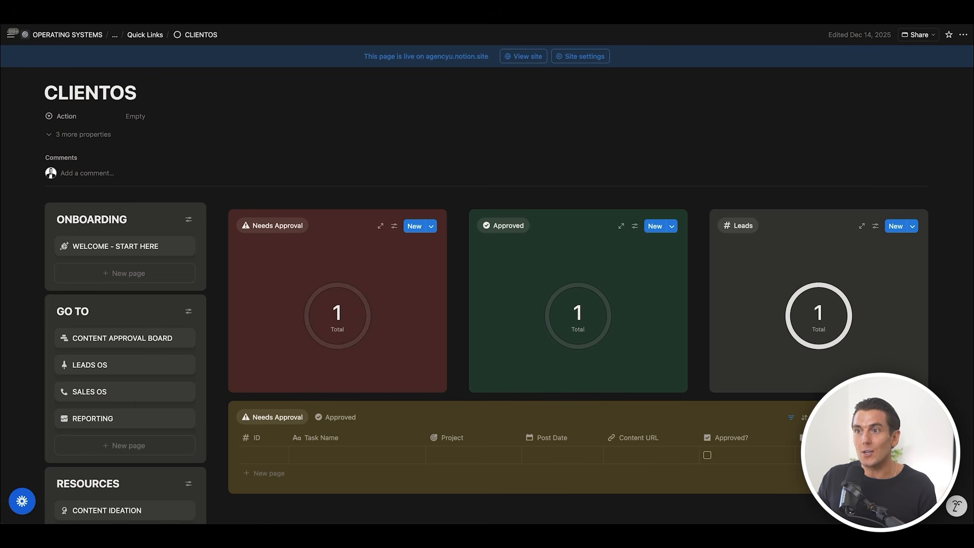
Step: In the Haven Thread meeting calendar, add a meeting page on February 12, 2026 using the Onboarding Call template
key(super+[)
scroll(326, 279, down, 1)
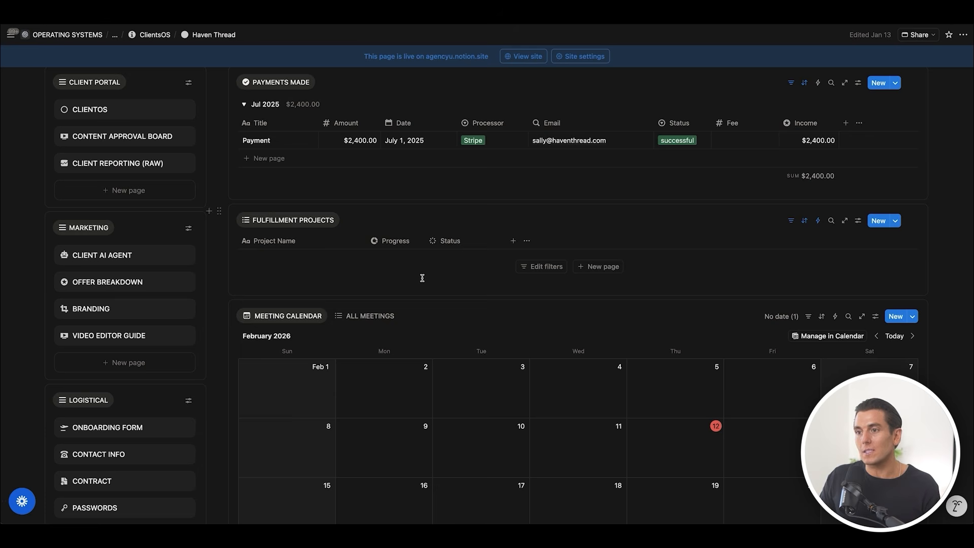
scroll(421, 277, down, 3)
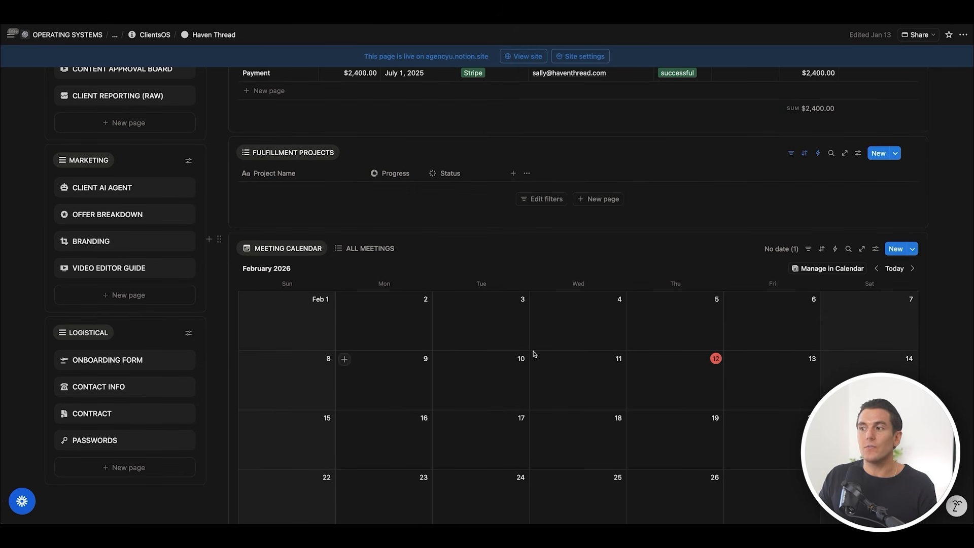
click(635, 359)
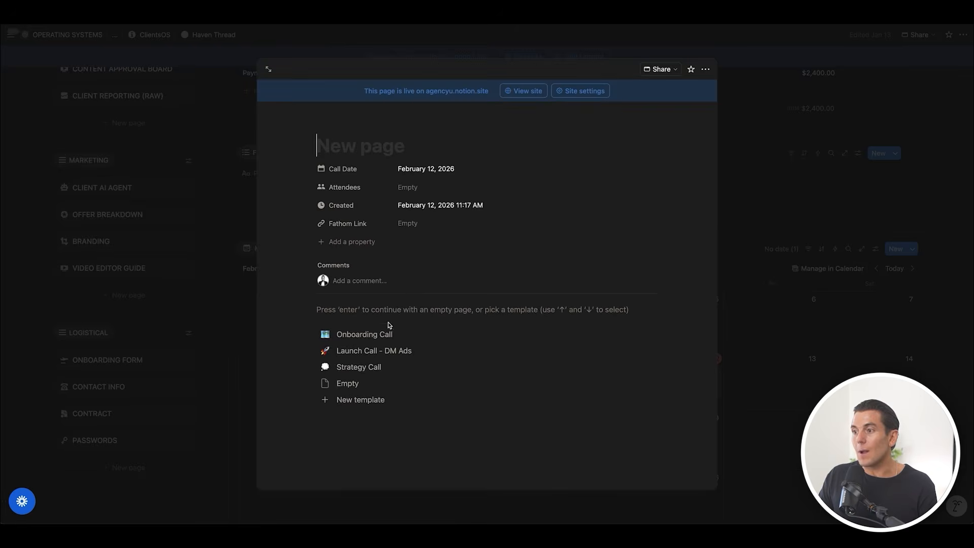
click(378, 334)
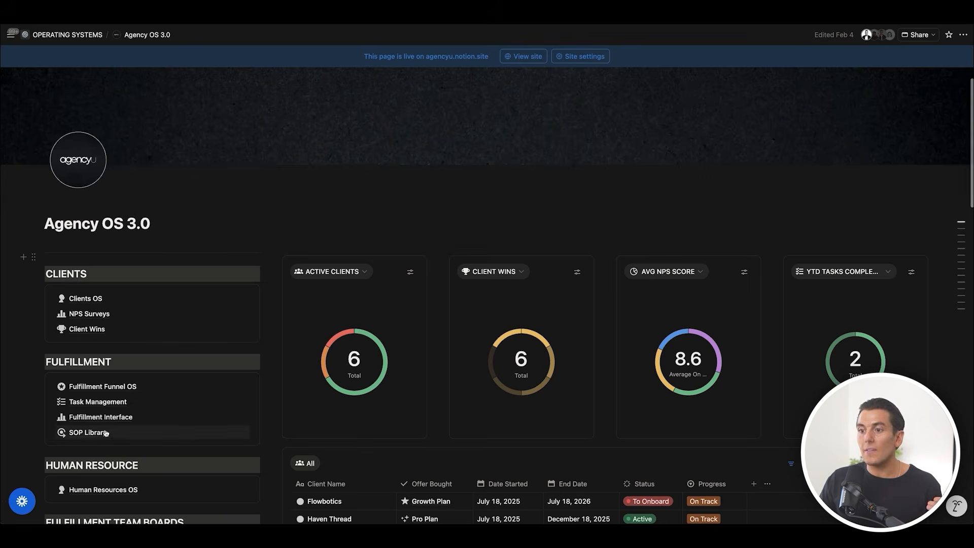
Step: Open the SOP Library from the Agency OS 3.0 dashboard and view its SOPs grouped by department
click(96, 431)
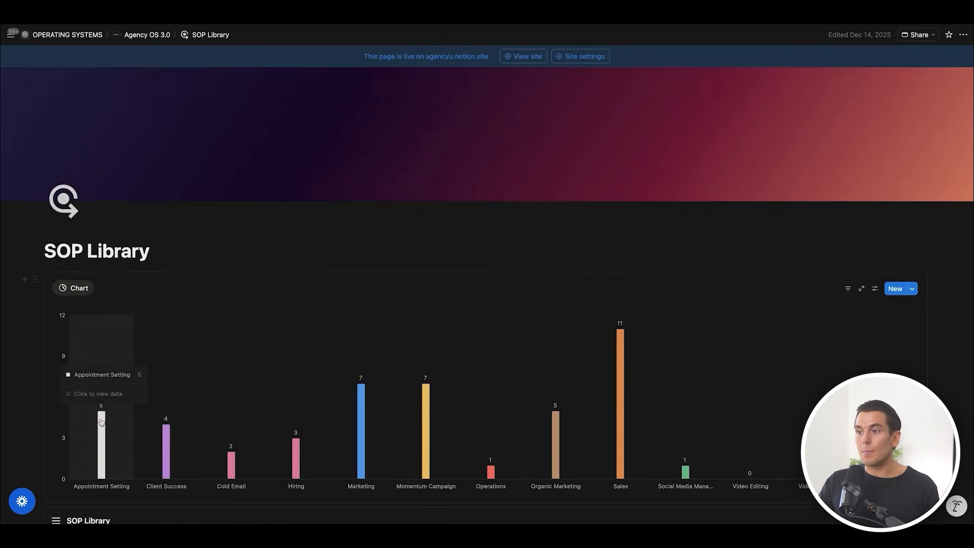
scroll(102, 422, down, 7)
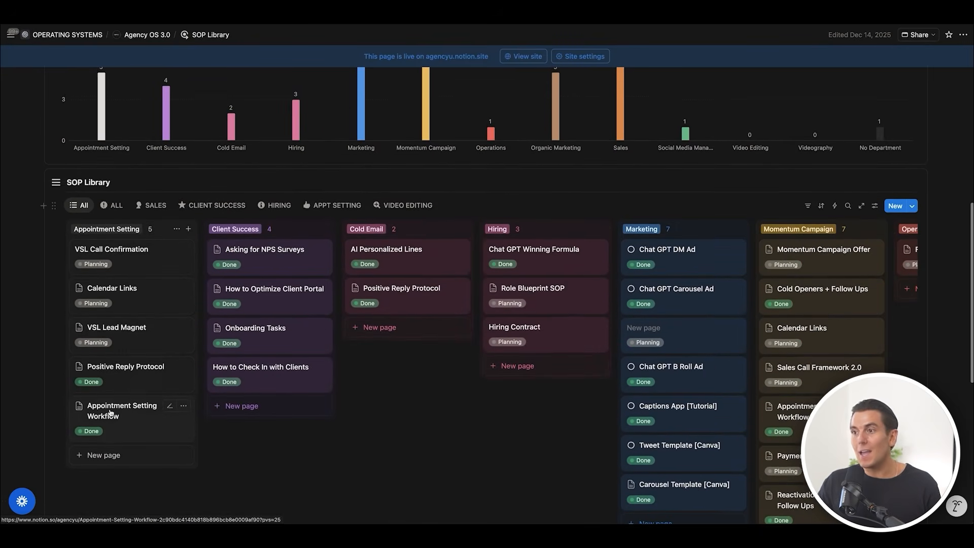
Step: Browse the SOP Library board by department and open the Chat GPT Carousel Ad SOP under Marketing to read its prompts
scroll(518, 343, down, 2)
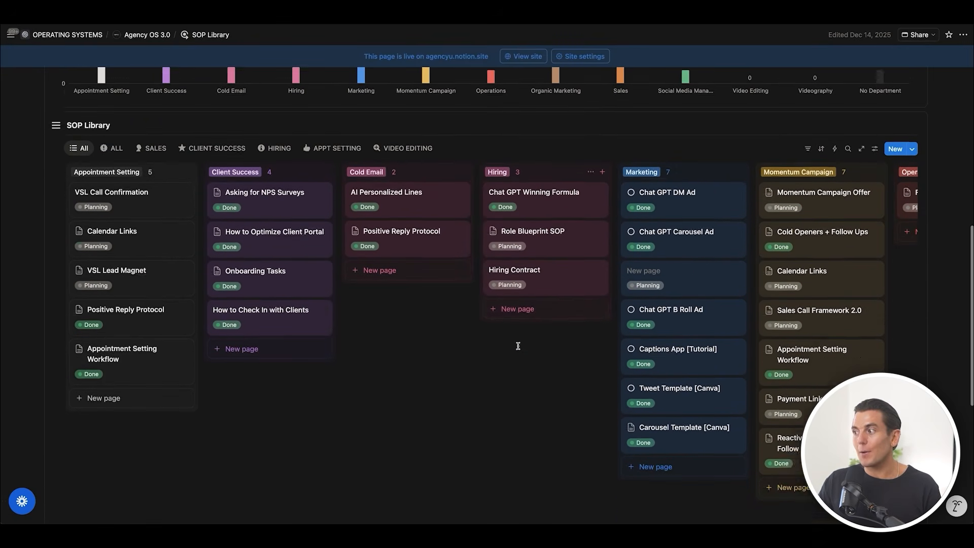
scroll(518, 346, up, 1)
scroll(518, 346, right, 8)
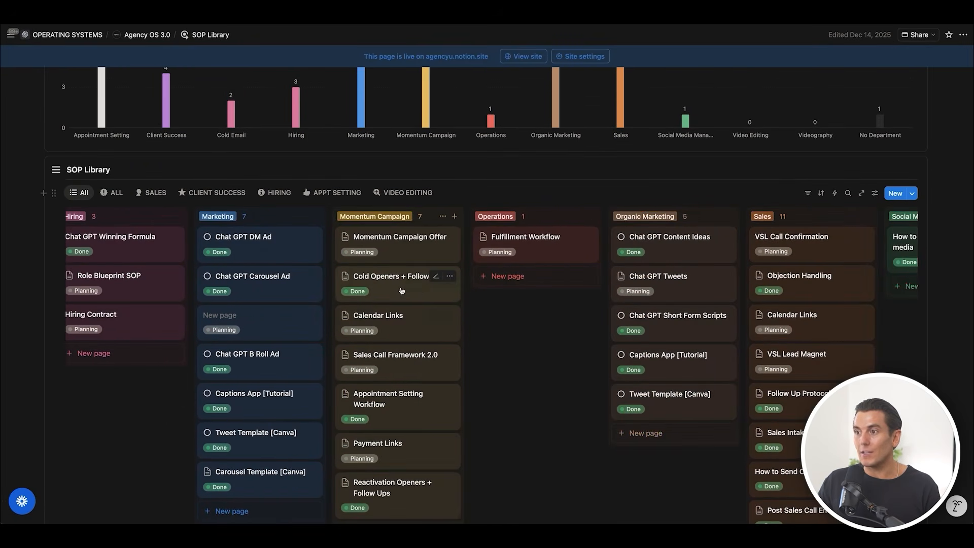
click(262, 292)
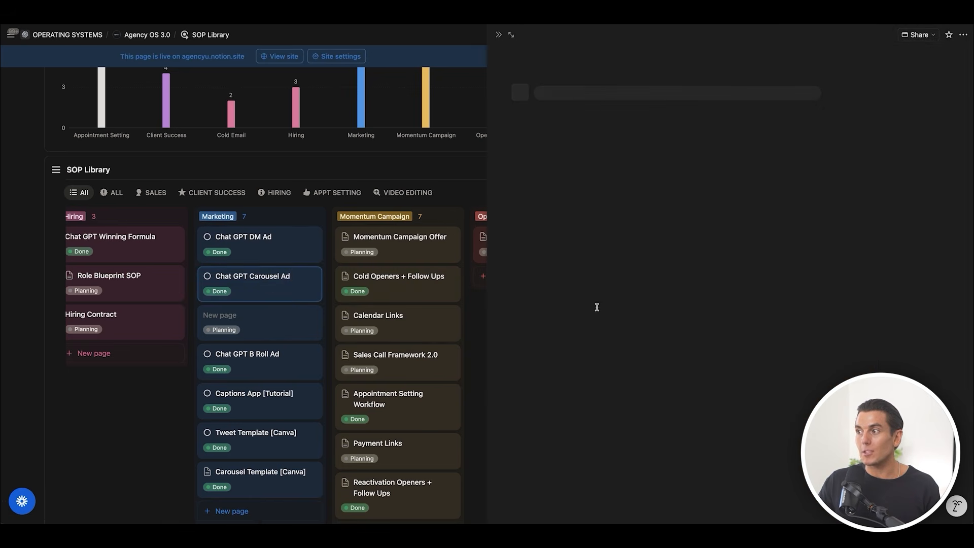
scroll(596, 306, down, 4)
scroll(596, 306, up, 4)
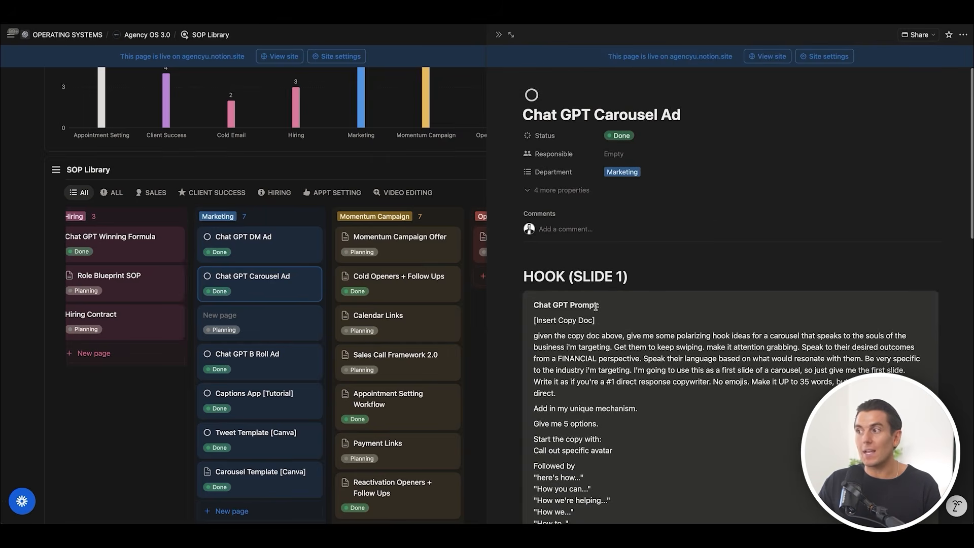
click(112, 193)
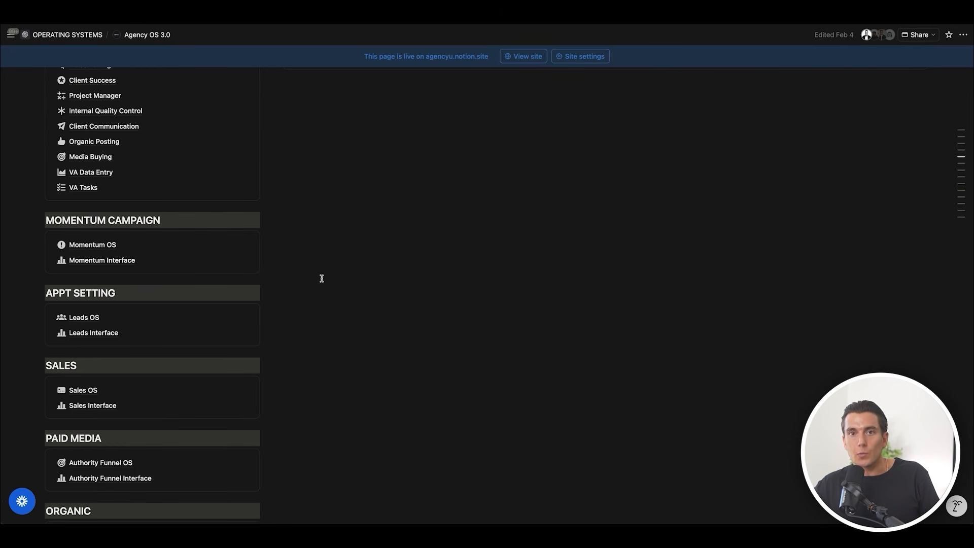
Step: Open Leads OS from the Agency OS 3.0 dashboard and look over its lead stages, menu and lead charts
scroll(374, 237, down, 2)
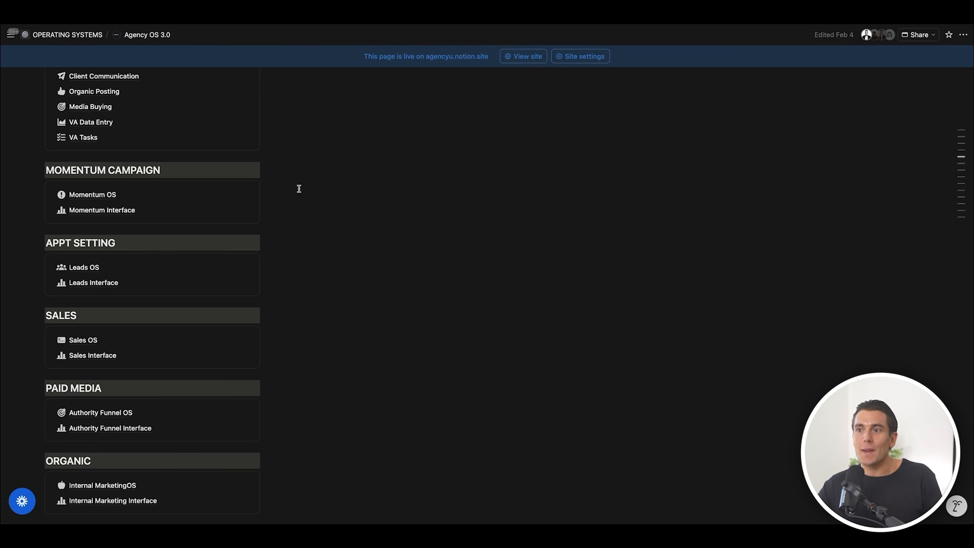
click(93, 274)
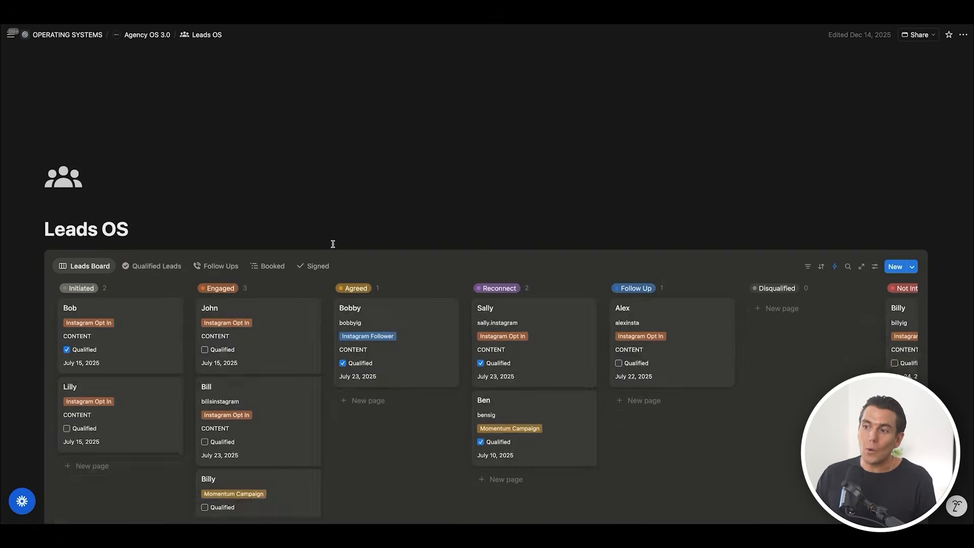
scroll(391, 239, right, 5)
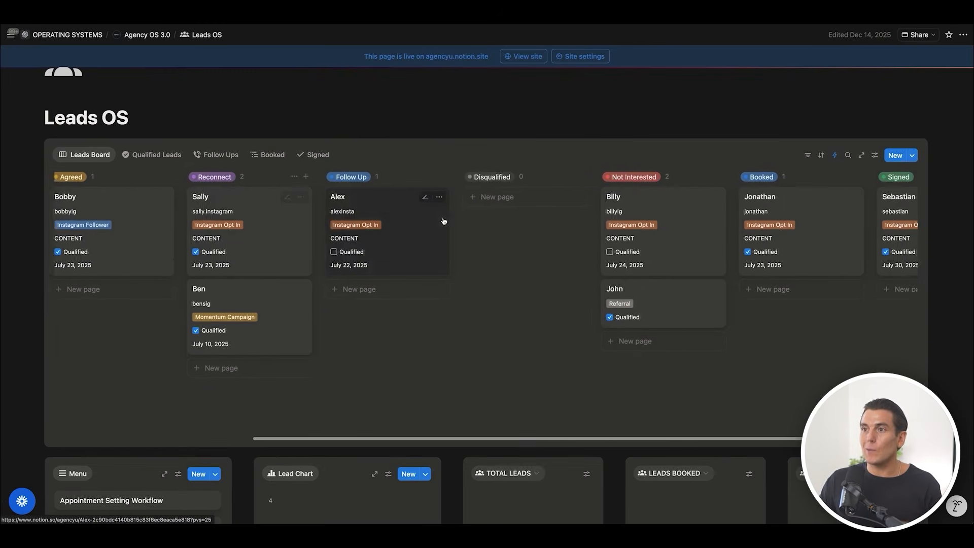
scroll(442, 218, left, 5)
scroll(416, 205, down, 5)
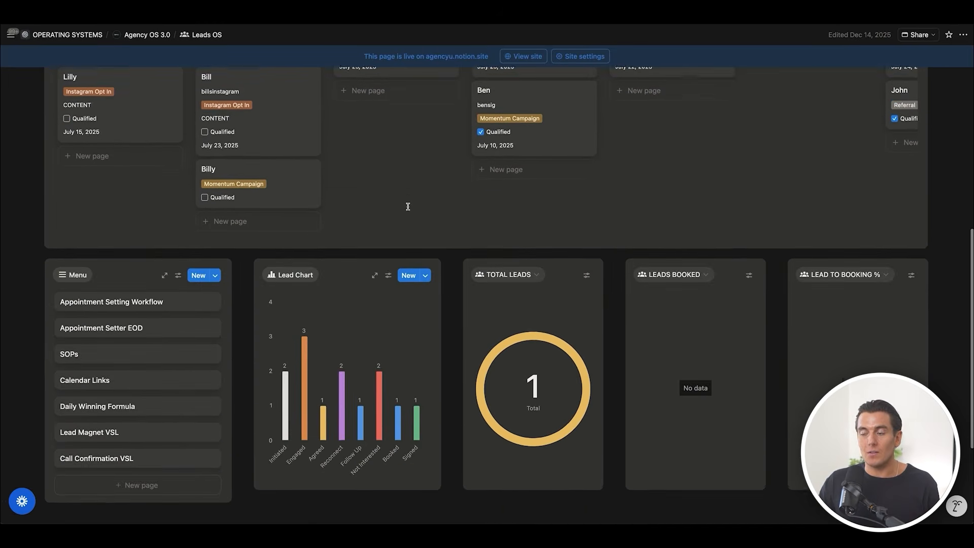
scroll(408, 206, down, 1)
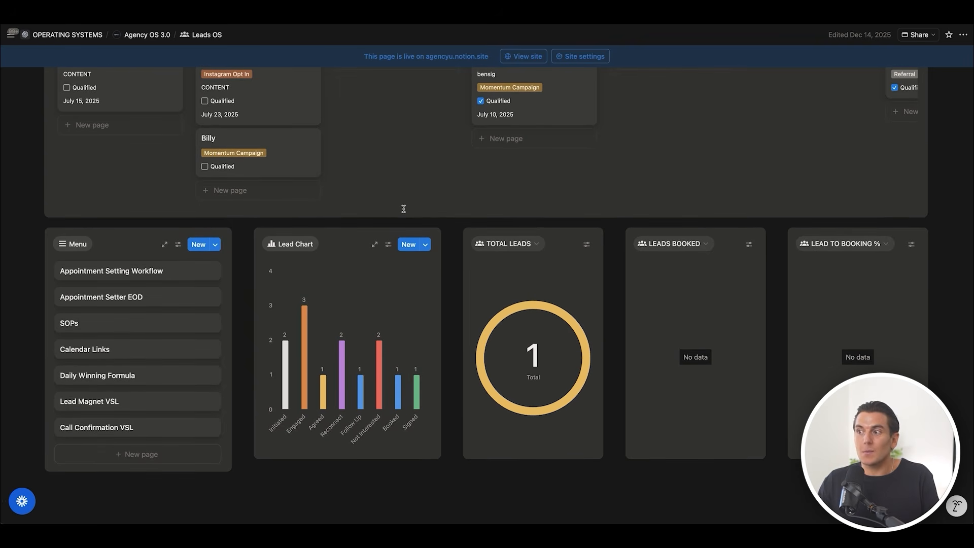
Step: Return to the Agency OS 3.0 dashboard and open Sales OS to view its upcoming calls, follow-ups and sales calls calendar
click(138, 38)
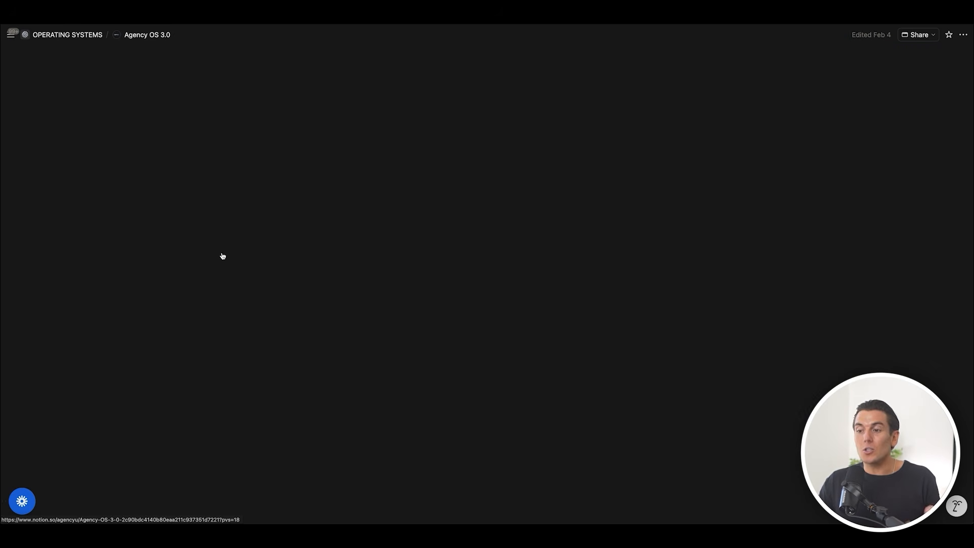
scroll(220, 252, down, 10)
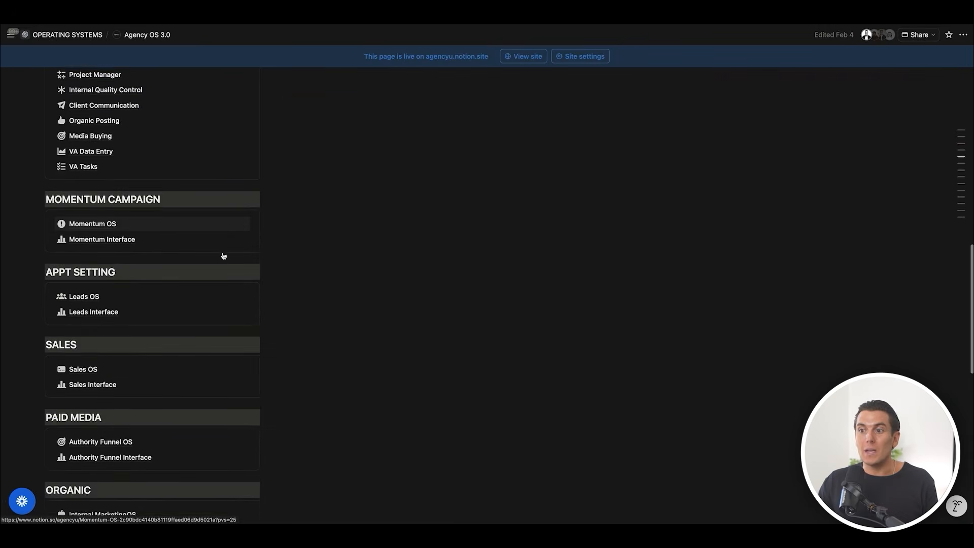
click(84, 339)
scroll(191, 268, down, 4)
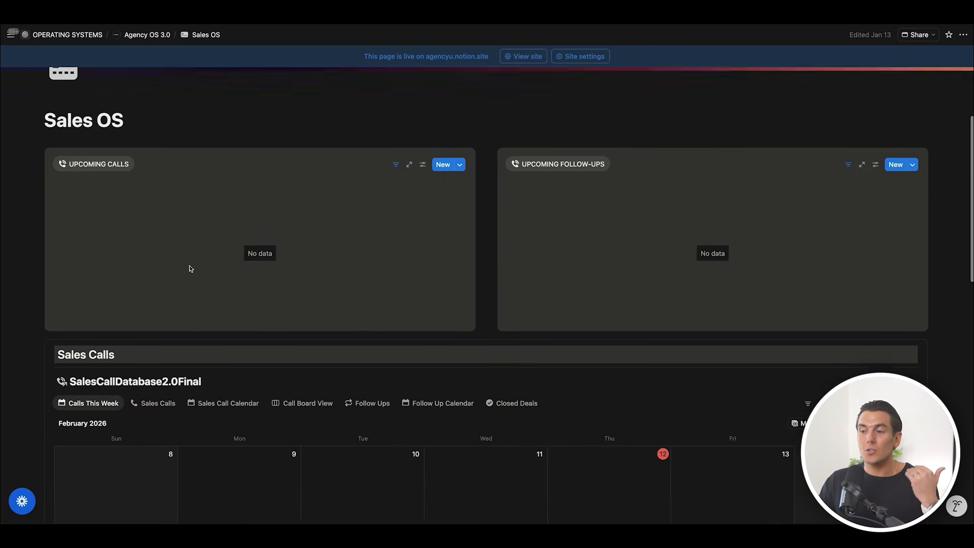
scroll(189, 266, down, 1)
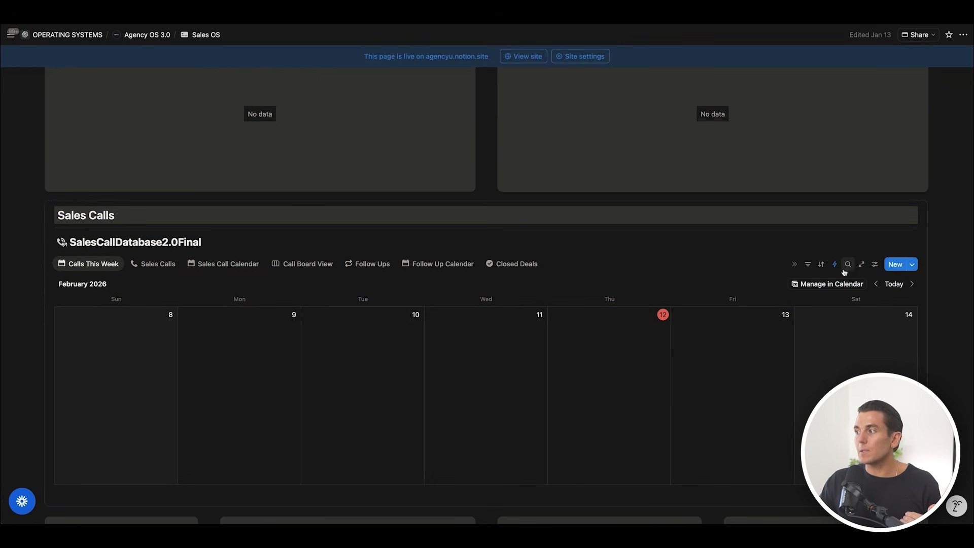
Step: In the Calls This Week calendar, add a sales call page on January 28, 2026 and view its contact and intake properties
click(876, 285)
click(877, 285)
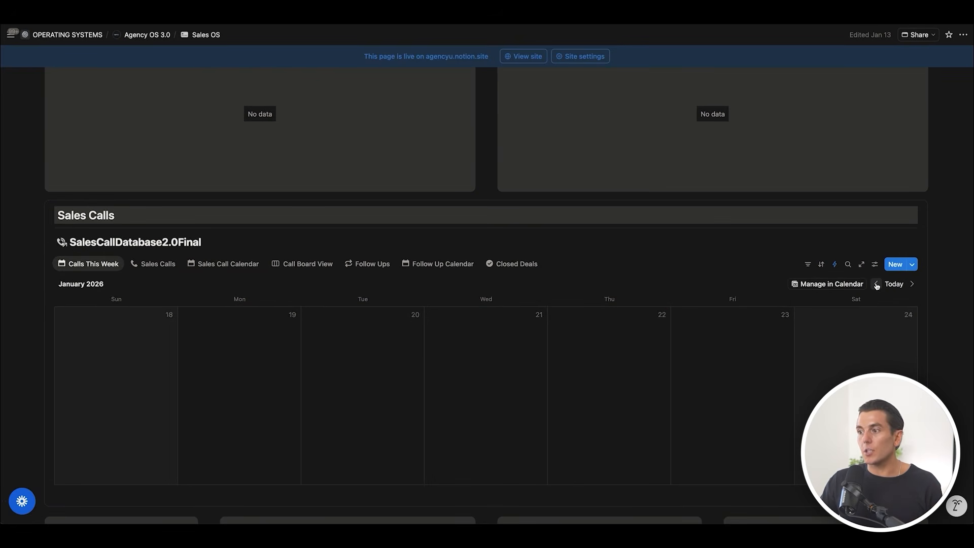
click(910, 285)
click(523, 354)
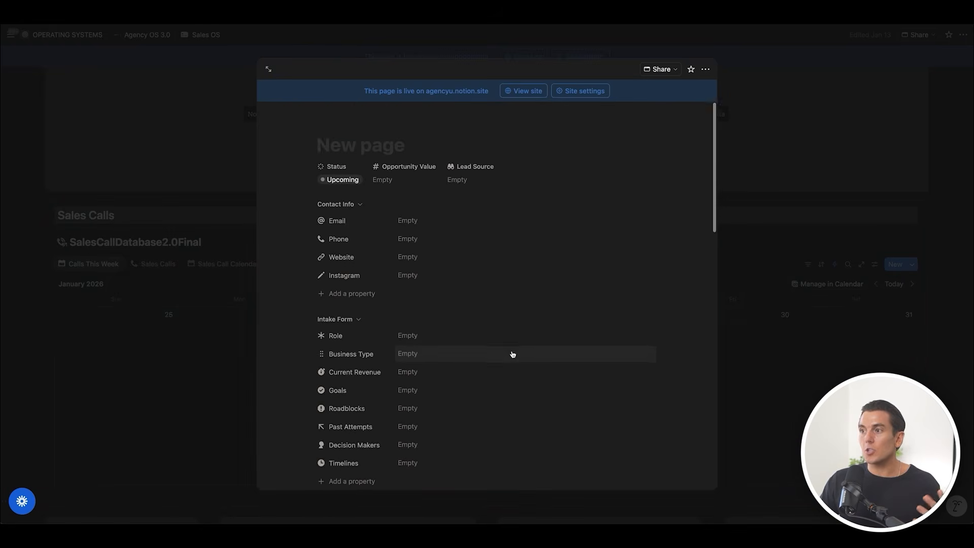
scroll(514, 352, down, 5)
click(174, 309)
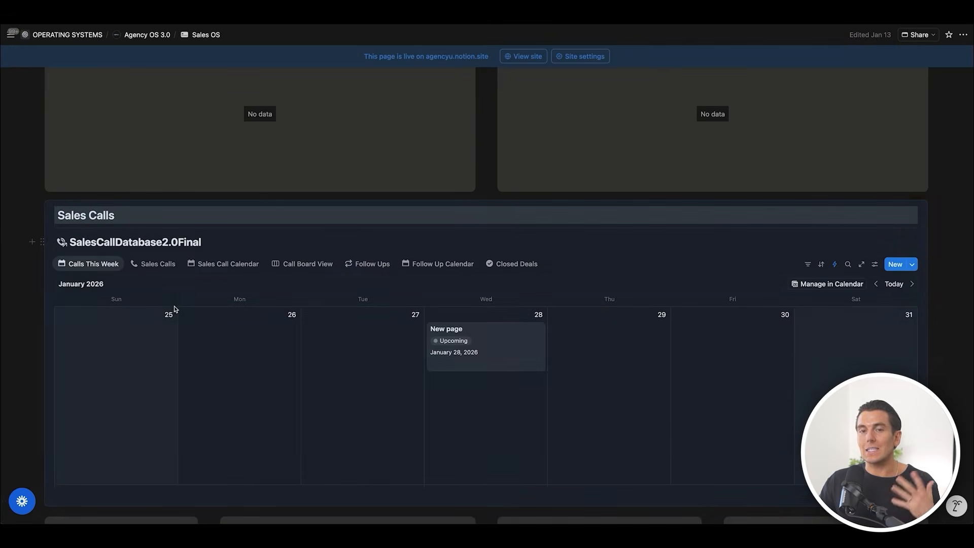
scroll(181, 301, down, 5)
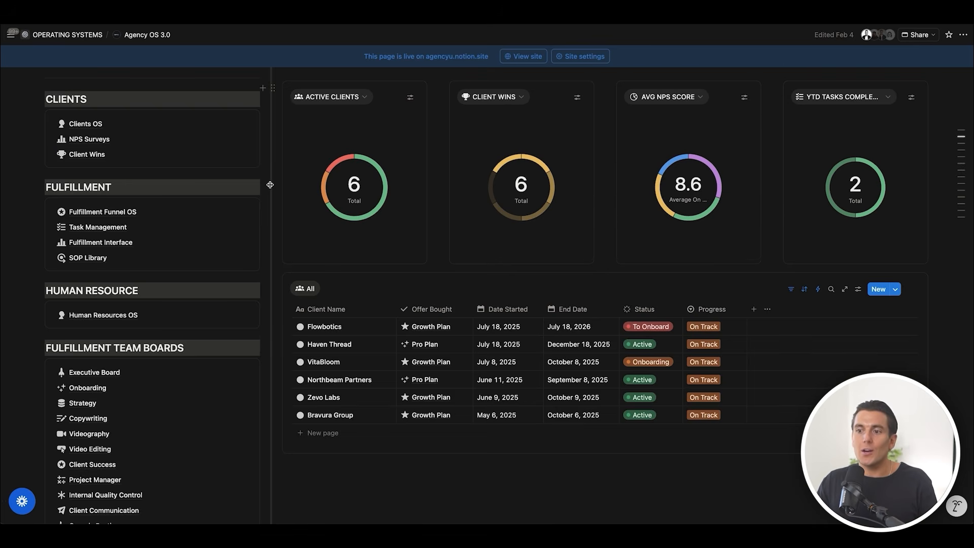
Step: Open Hiring OS from the Agency OS 3.0 dashboard and look over its interviews, job postings and Daily Winning Formulas
scroll(270, 185, down, 3)
scroll(269, 185, up, 3)
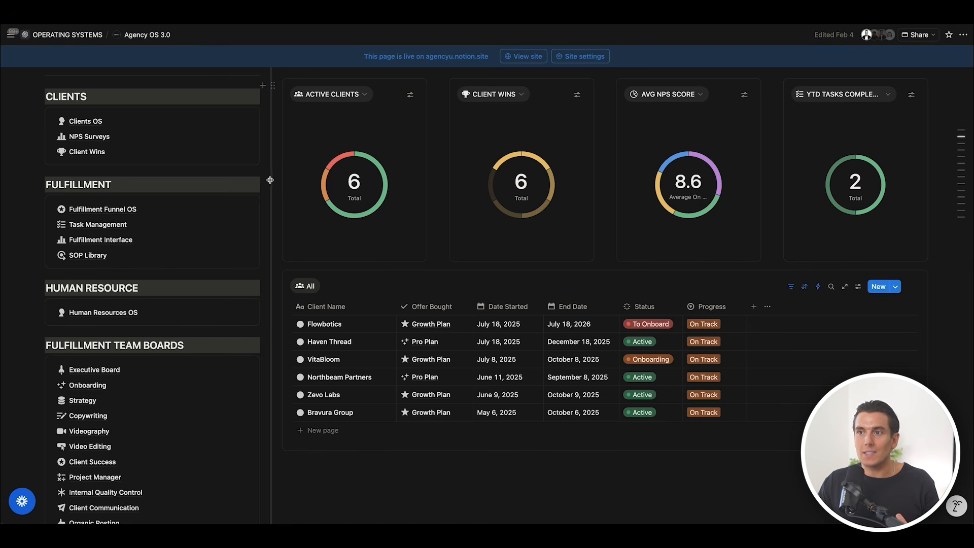
scroll(117, 248, down, 10)
click(94, 239)
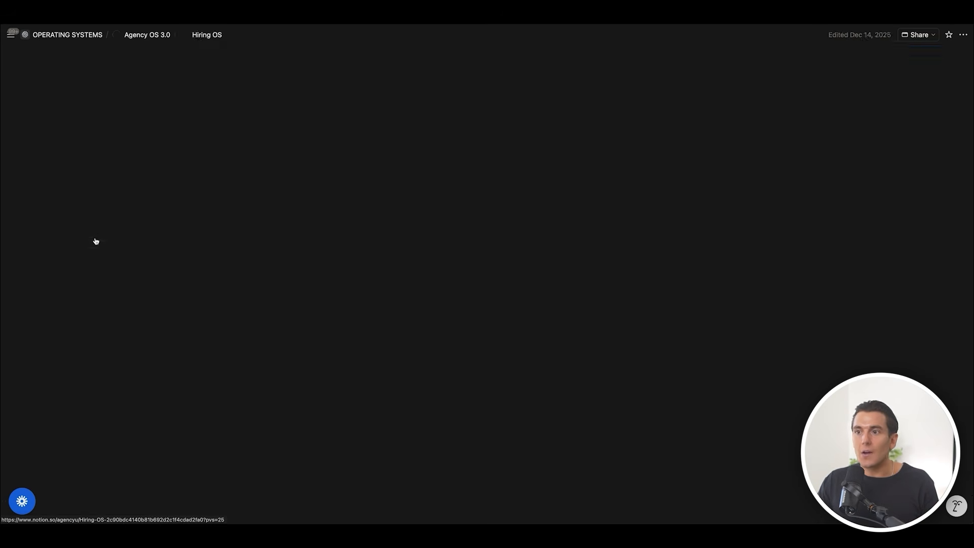
scroll(91, 240, down, 5)
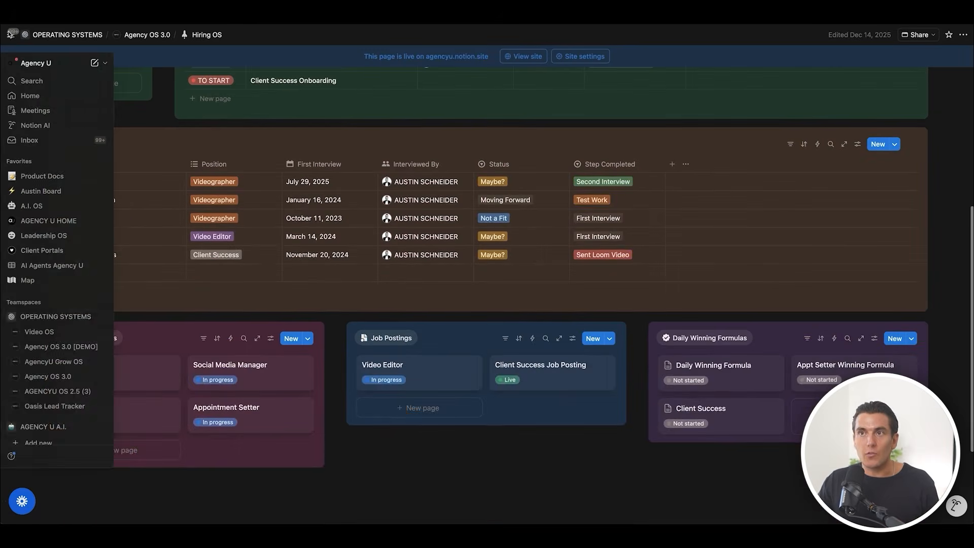
Step: Go back to the Agency OS 3.0 dashboard and open FinancialOS to review its Payments table
key(super+[)
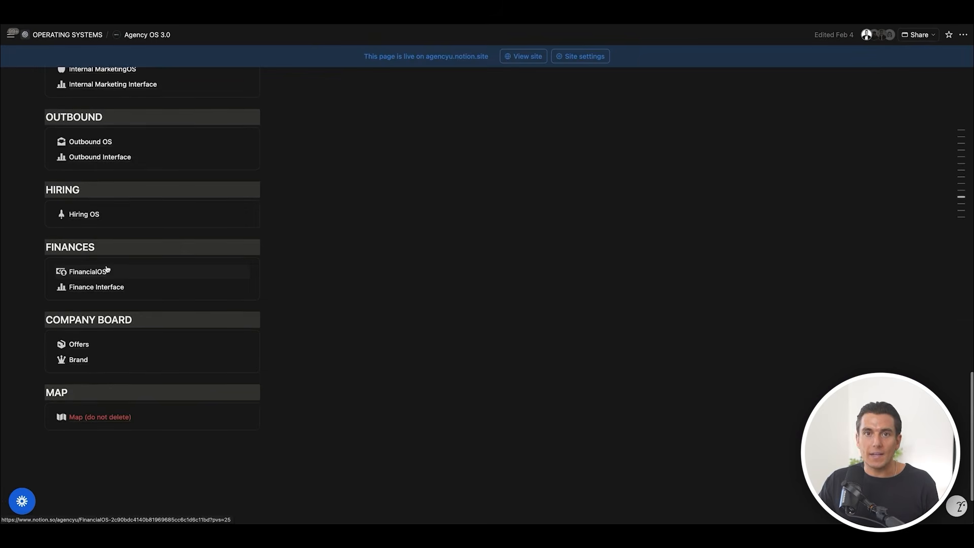
click(107, 270)
scroll(490, 266, down, 5)
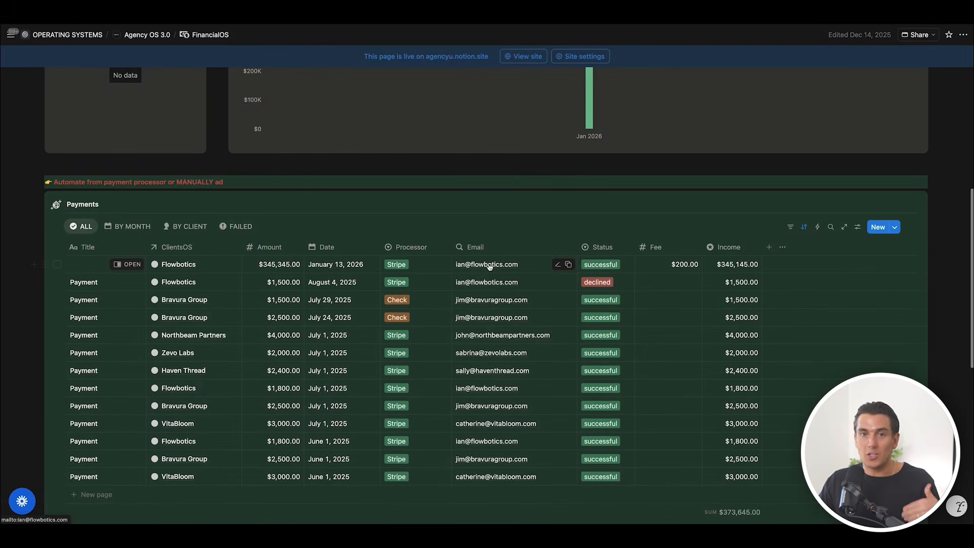
scroll(490, 266, down, 2)
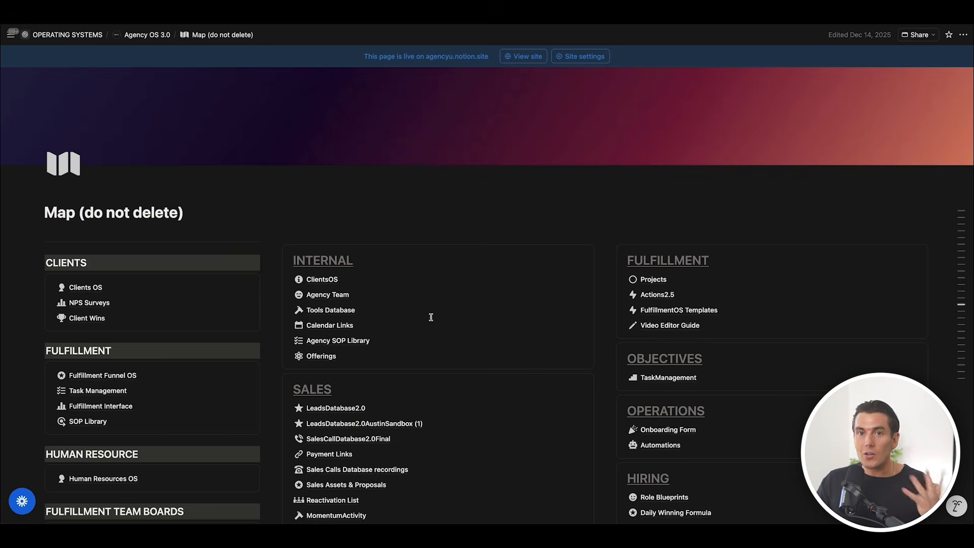
Step: View the Map (do not delete) page of Agency OS 3.0 and look over its databases grouped by area
mouse_move(435, 315)
scroll(435, 315, down, 5)
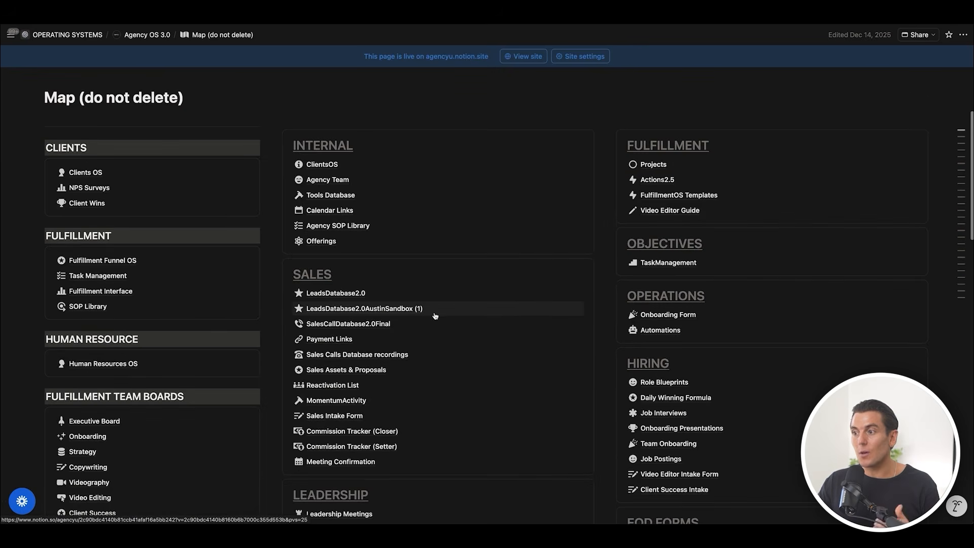